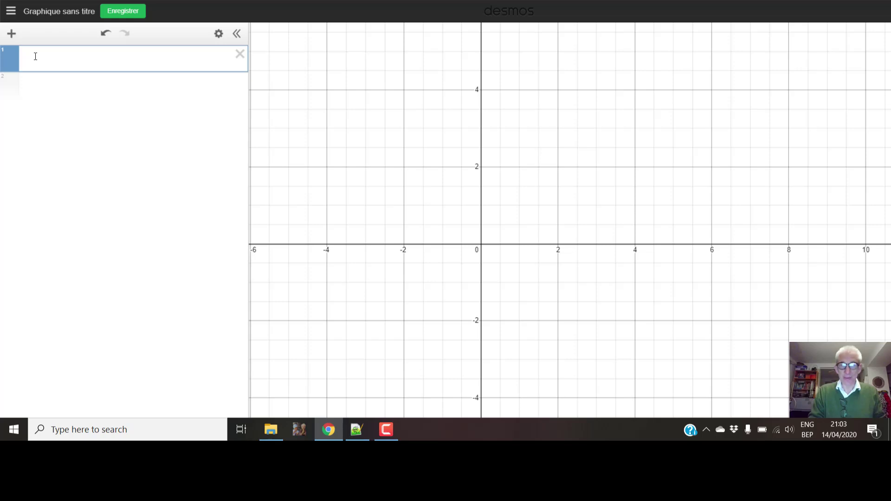
Copy the f(x) LaTeX definition from line 1 of the Notepad++ notes and return to Desmos.
{"action": "left_click", "coordinate": [356, 436]}
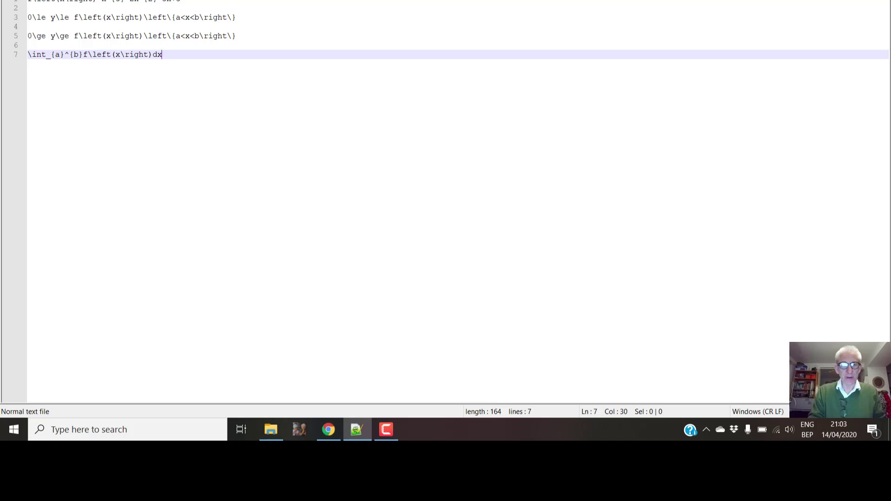
{"action": "left_click_drag", "start_coordinate": [183, 1], "coordinate": [21, 1]}
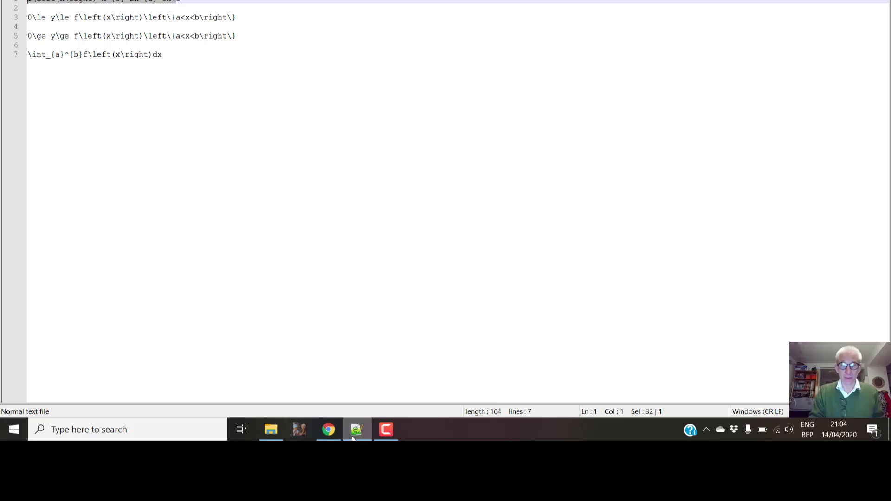
{"action": "left_click", "coordinate": [333, 432]}
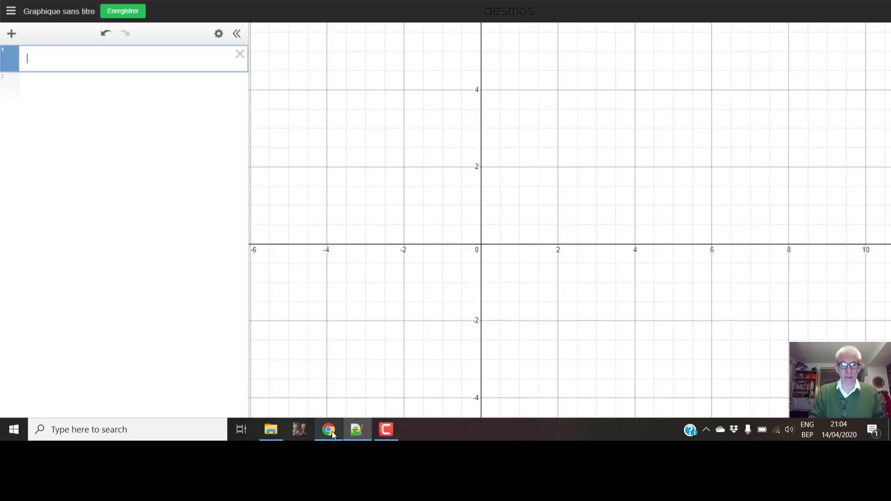
Enter f(x) = x³ − 2x² − 3x + 3 as the first expression, leaving an empty row below.
{"action": "type", "text": "f(x)=x^3-2x^2-3x+"}
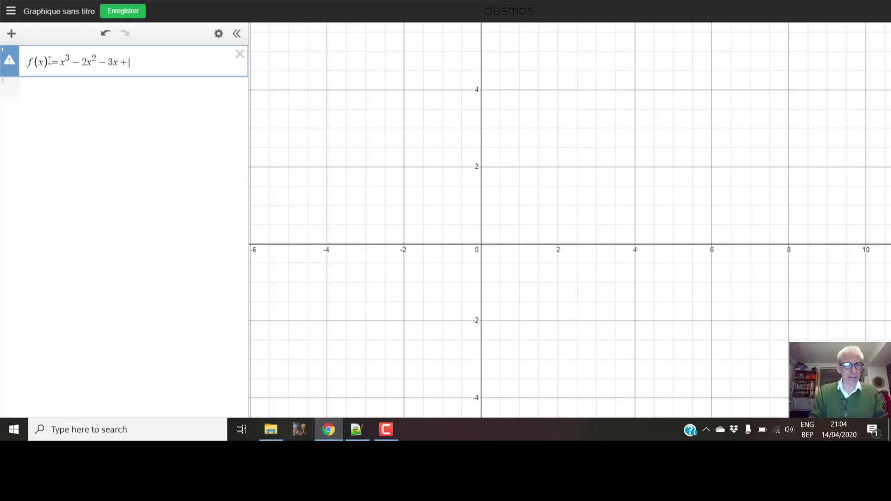
{"action": "type", "text": "3"}
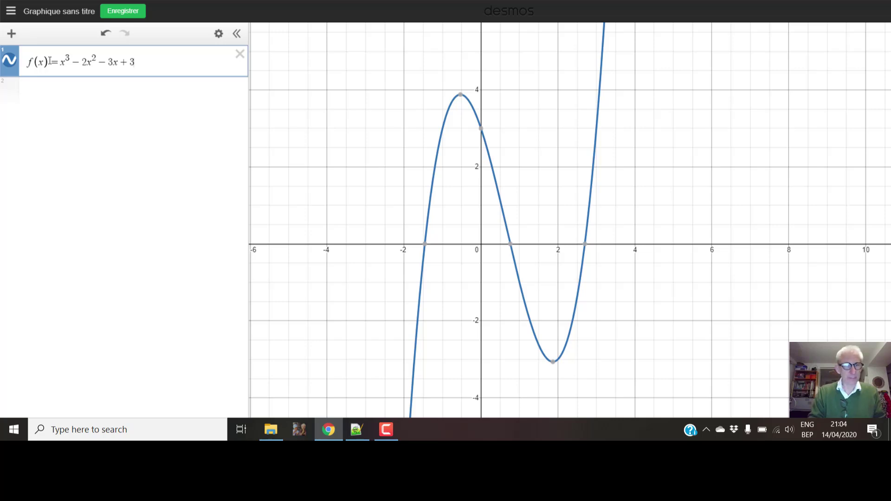
{"action": "left_click", "coordinate": [37, 93]}
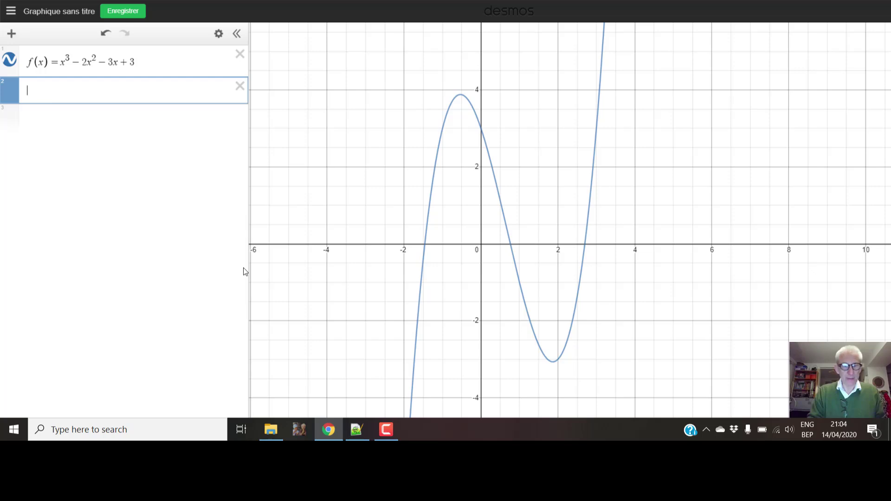
Copy the integral of f(x) from a to b from line 7 of the notes into expression row 2.
{"action": "left_click", "coordinate": [356, 433]}
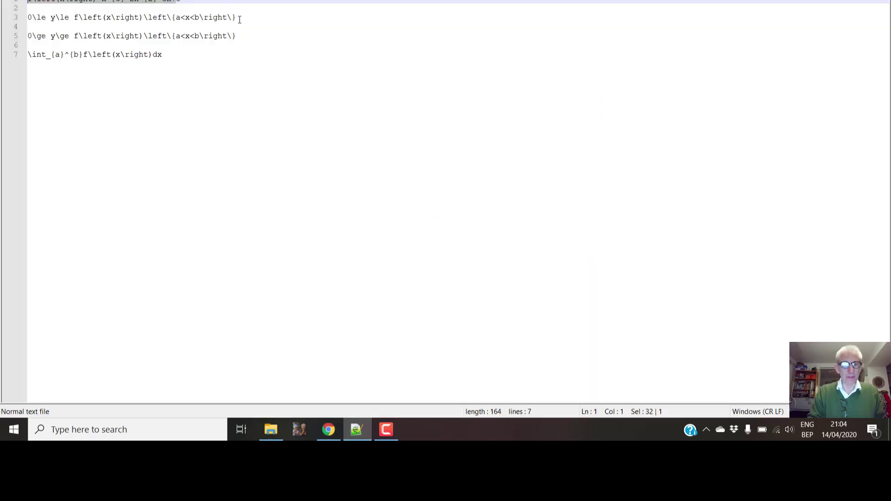
{"action": "left_click_drag", "start_coordinate": [162, 54], "coordinate": [23, 54]}
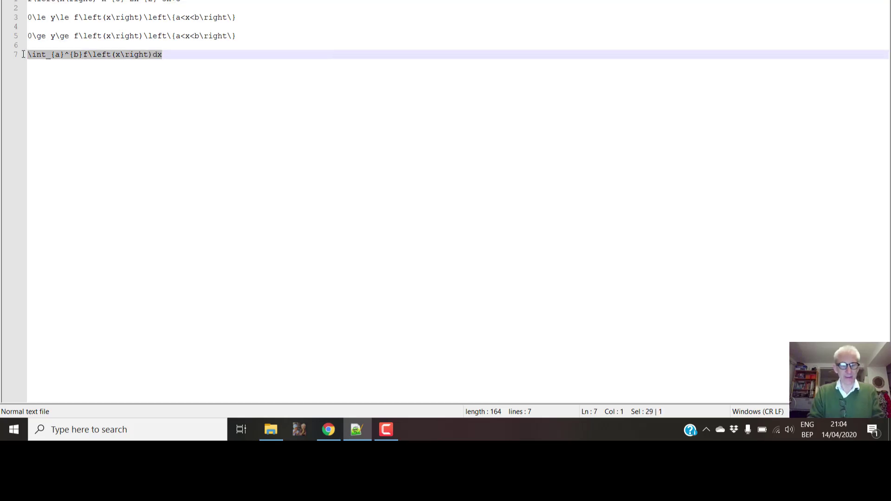
{"action": "left_click", "coordinate": [381, 436]}
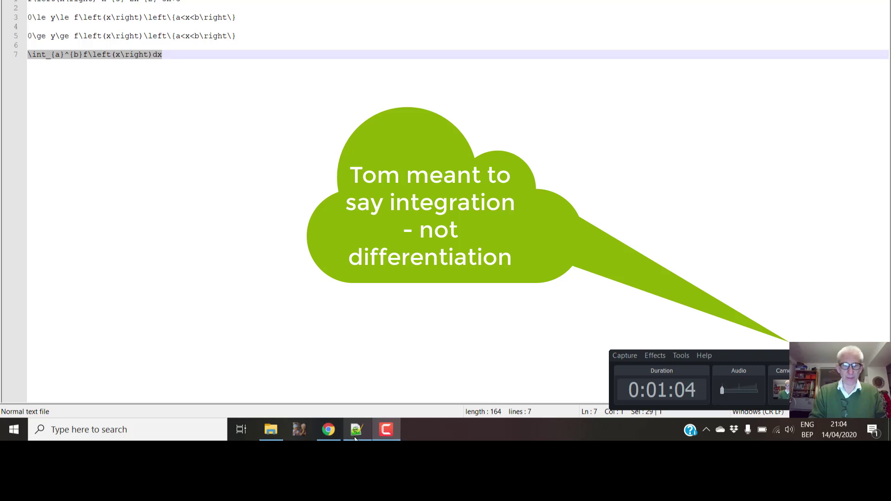
{"action": "left_click", "coordinate": [330, 431]}
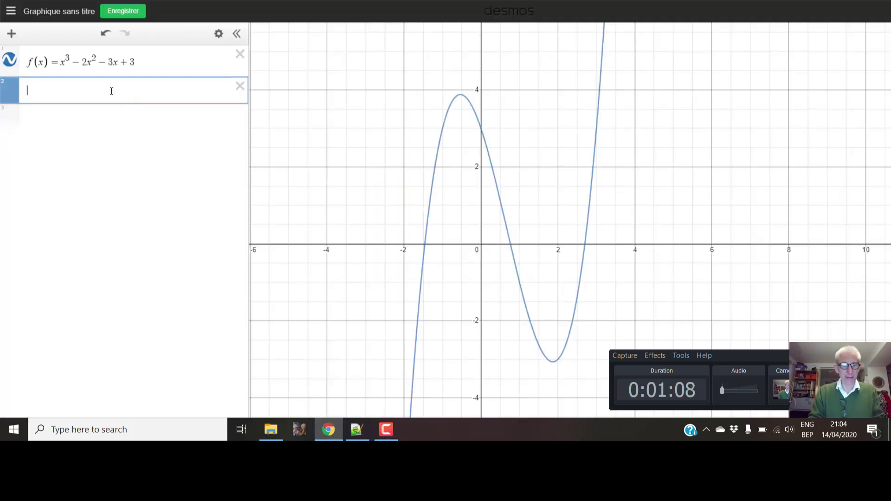
{"action": "type", "text": "∫_a^b f(x)dx"}
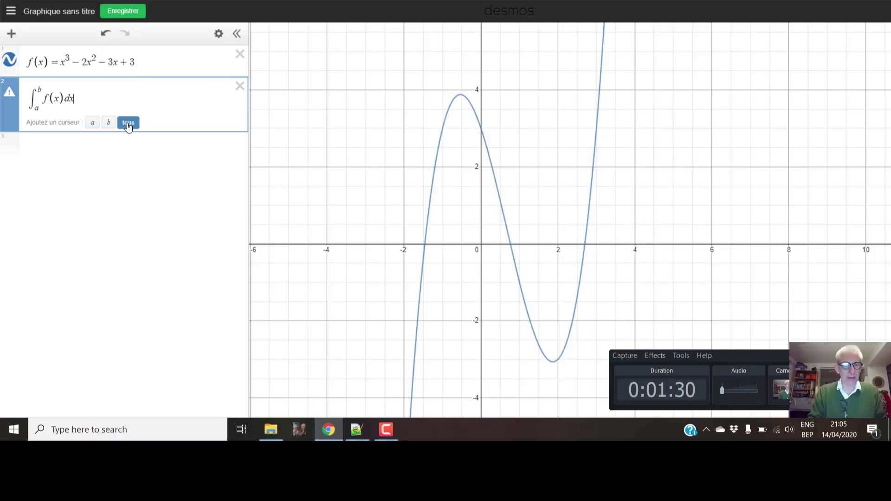
Add sliders for a and b and drag them to watch the integral change.
{"action": "left_click", "coordinate": [128, 123]}
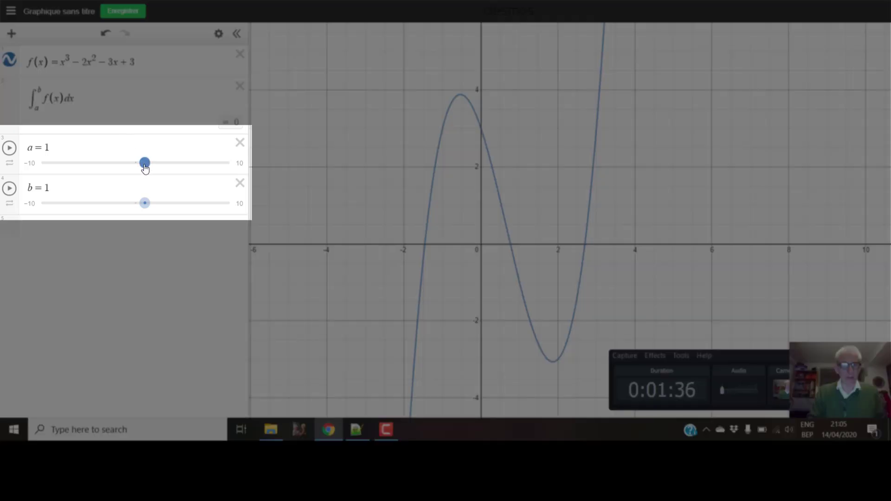
{"action": "left_click_drag", "start_coordinate": [146, 167], "coordinate": [112, 166]}
{"action": "mouse_move", "coordinate": [143, 204]}
{"action": "left_mouse_down"}
{"action": "mouse_move", "coordinate": [110, 202]}
{"action": "mouse_move", "coordinate": [153, 203]}
{"action": "mouse_move", "coordinate": [121, 204]}
{"action": "mouse_move", "coordinate": [141, 207]}
{"action": "left_mouse_up"}
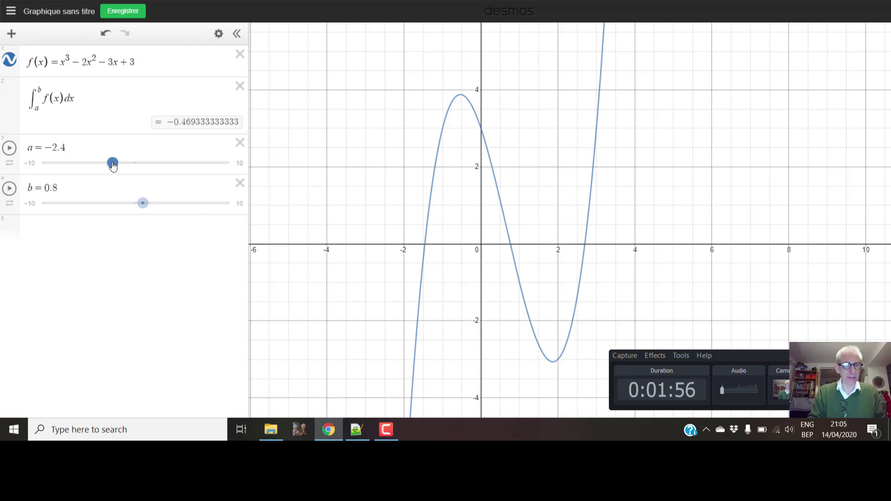
Set a = −1 and b = 2 so the integral evaluates to 2.25.
{"action": "left_click", "coordinate": [66, 147]}
{"action": "key", "text": "BackSpace"}
{"action": "key", "text": "BackSpace"}
{"action": "key", "text": "BackSpace"}
{"action": "type", "text": "1"}
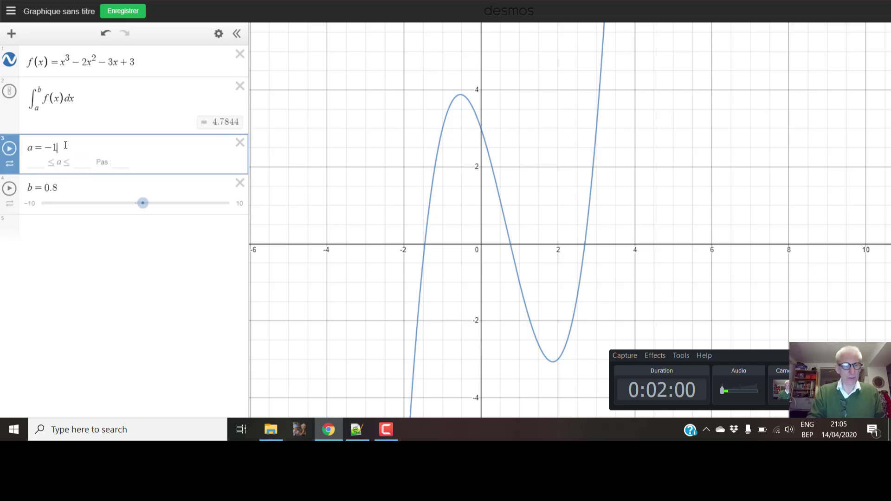
{"action": "left_click", "coordinate": [59, 188]}
{"action": "key", "text": "BackSpace"}
{"action": "key", "text": "BackSpace"}
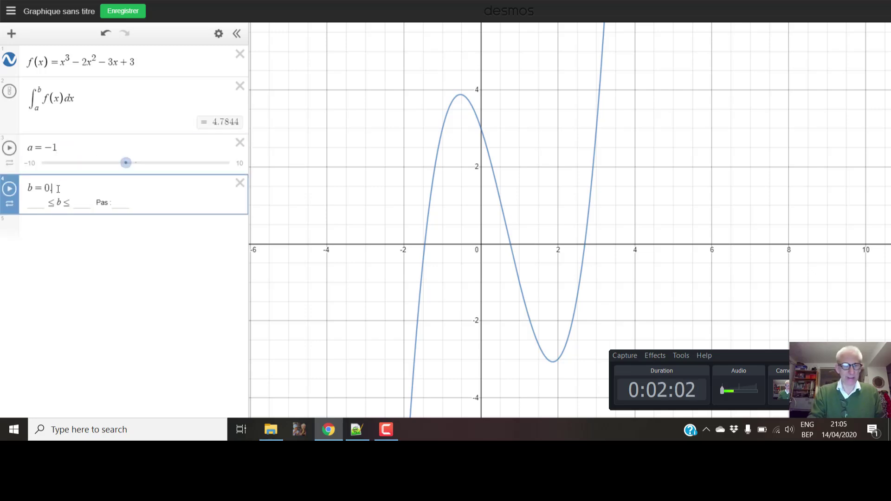
{"action": "key", "text": "BackSpace"}
{"action": "type", "text": "2"}
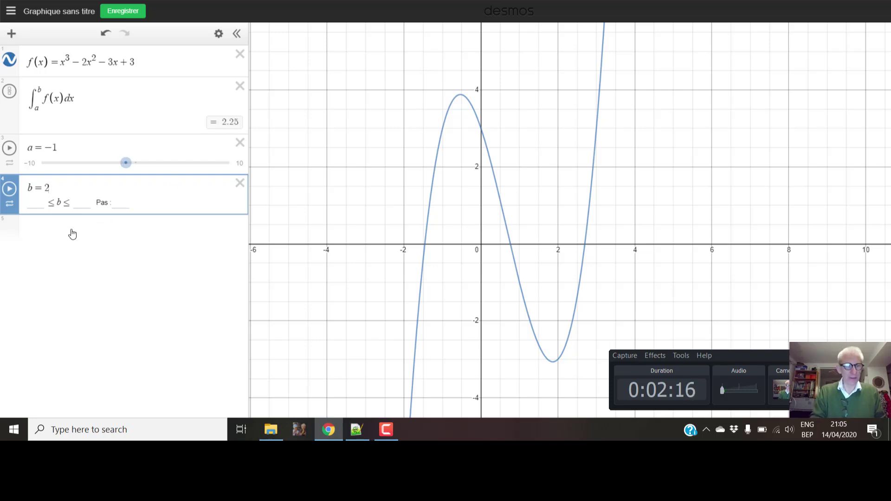
{"action": "left_click", "coordinate": [72, 234]}
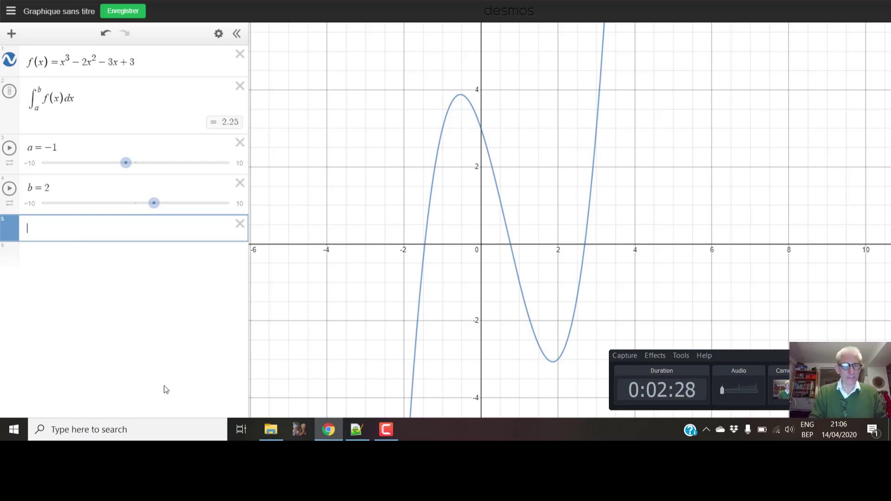
Paste 0 ≤ y ≤ f(x) {a<x<b} from line 3 of the notes to shade the above-axis area.
{"action": "left_click", "coordinate": [356, 435]}
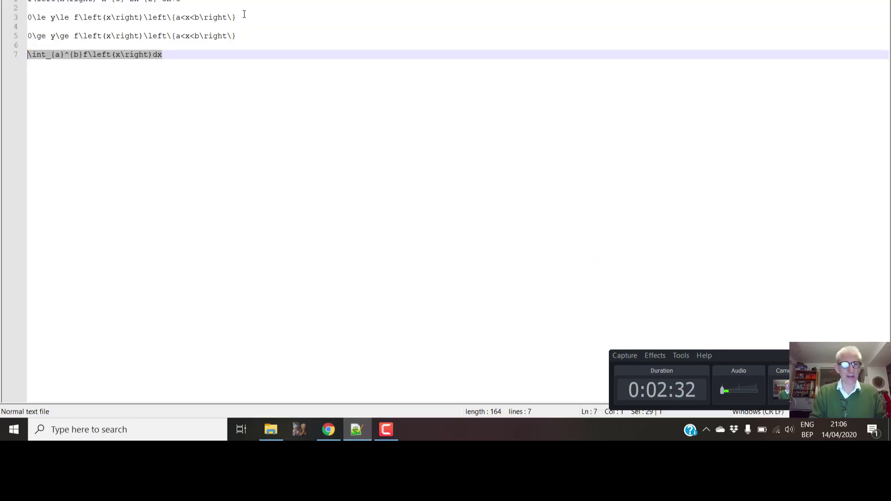
{"action": "left_click_drag", "start_coordinate": [240, 19], "coordinate": [18, 17]}
{"action": "key", "text": "ctrl+c"}
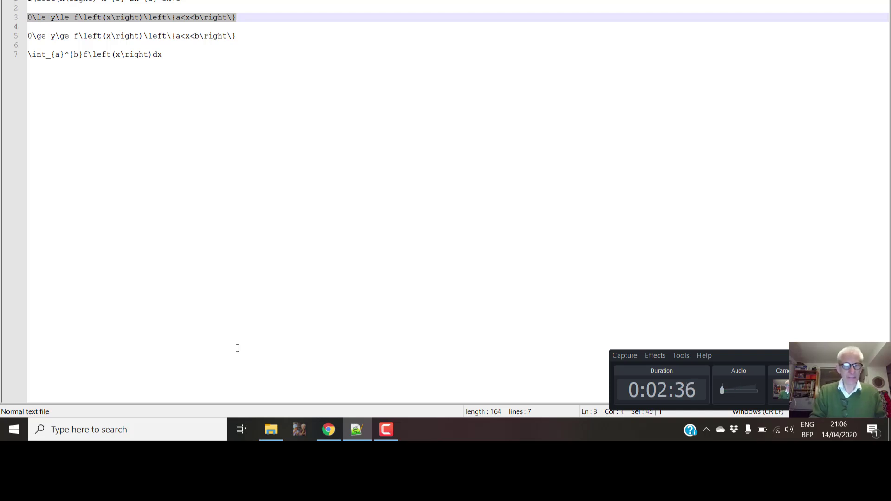
{"action": "left_click", "coordinate": [328, 430]}
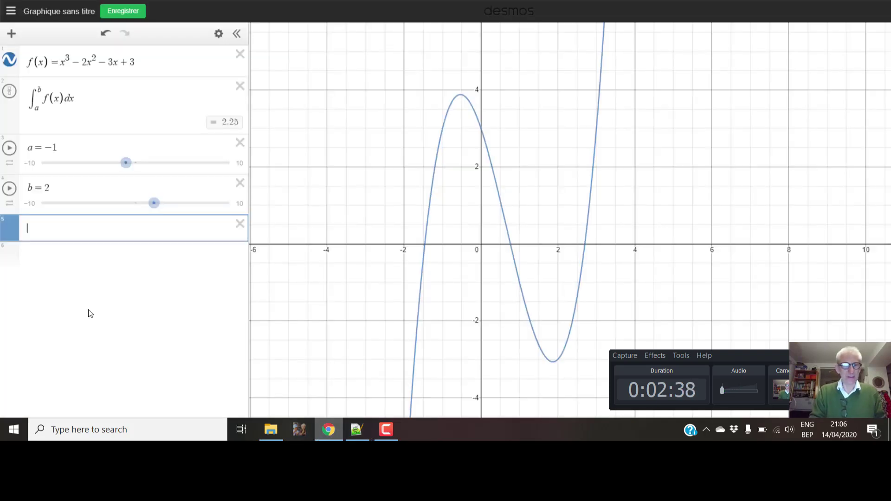
{"action": "key", "text": "ctrl+v"}
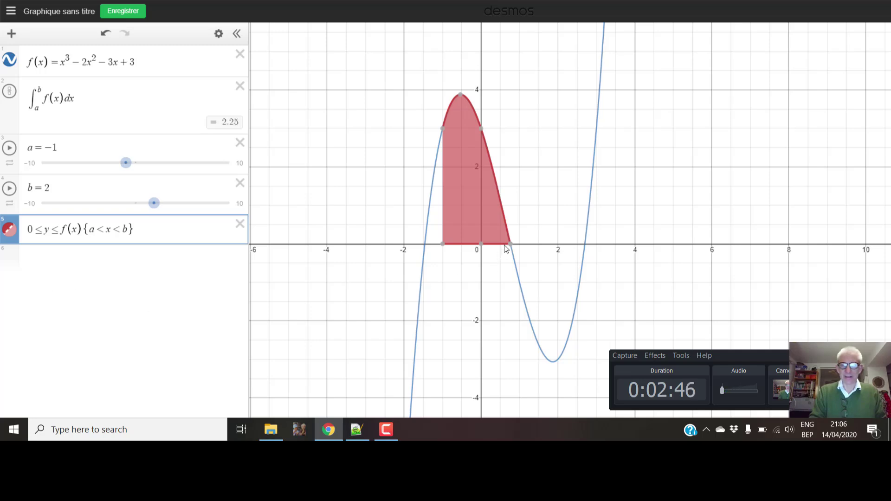
{"action": "mouse_move", "coordinate": [445, 247]}
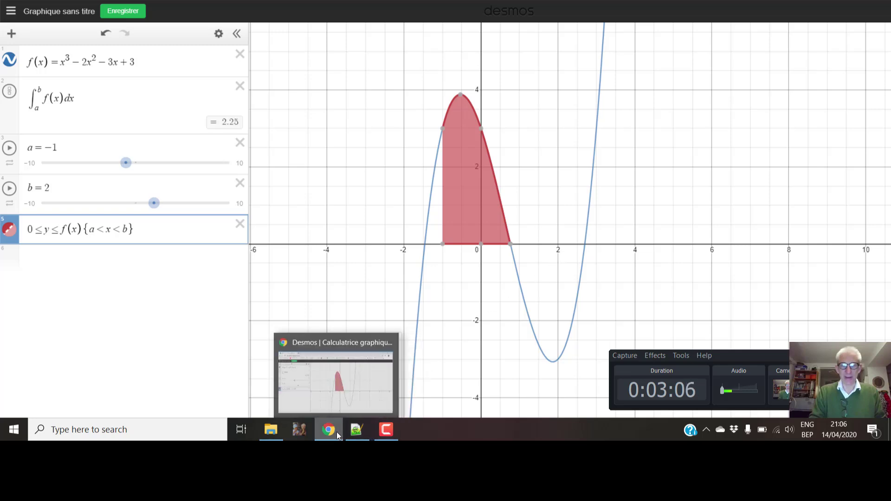
Add 0 ≥ y ≥ f(x) {a<x<b} from the notes as a new row to shade the below-axis area.
{"action": "left_click", "coordinate": [356, 431]}
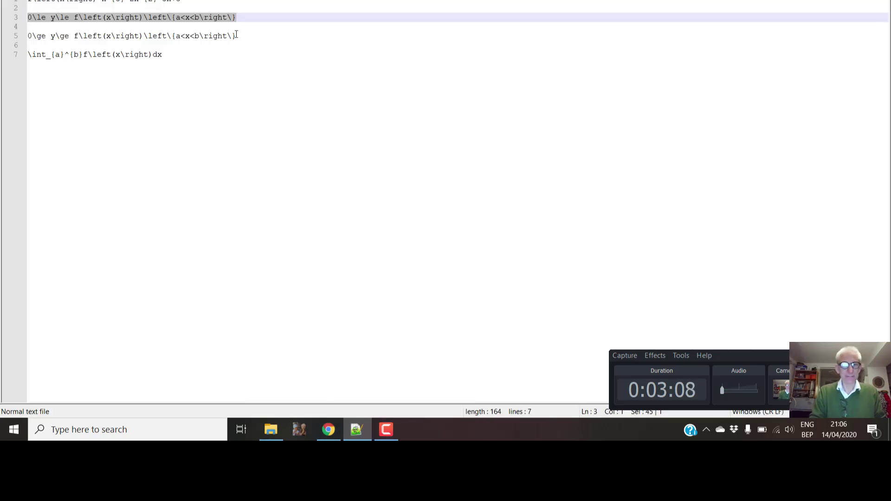
{"action": "left_click_drag", "start_coordinate": [236, 37], "coordinate": [19, 39]}
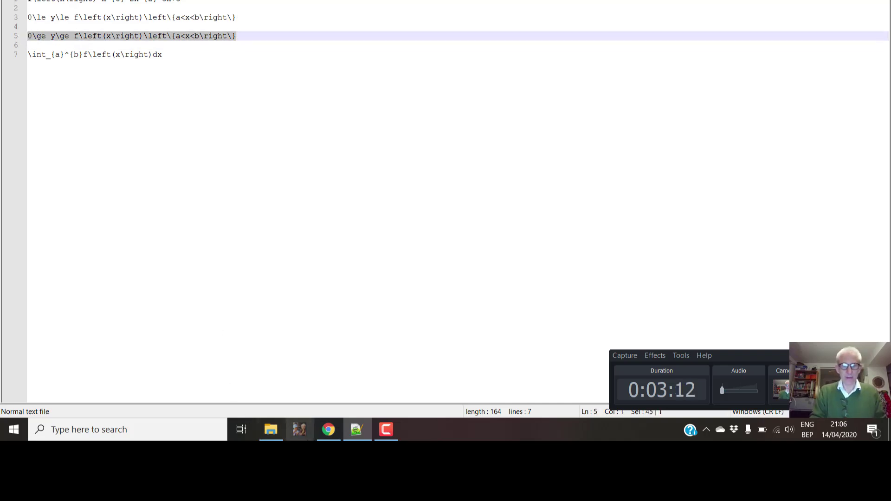
{"action": "left_click", "coordinate": [328, 430]}
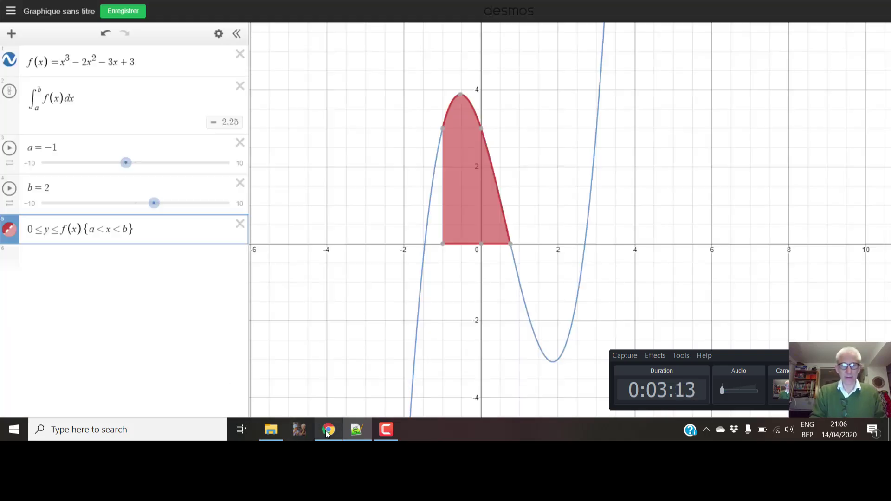
{"action": "left_click", "coordinate": [93, 273]}
{"action": "type", "text": "0≥y≥f(x){a<x<b}"}
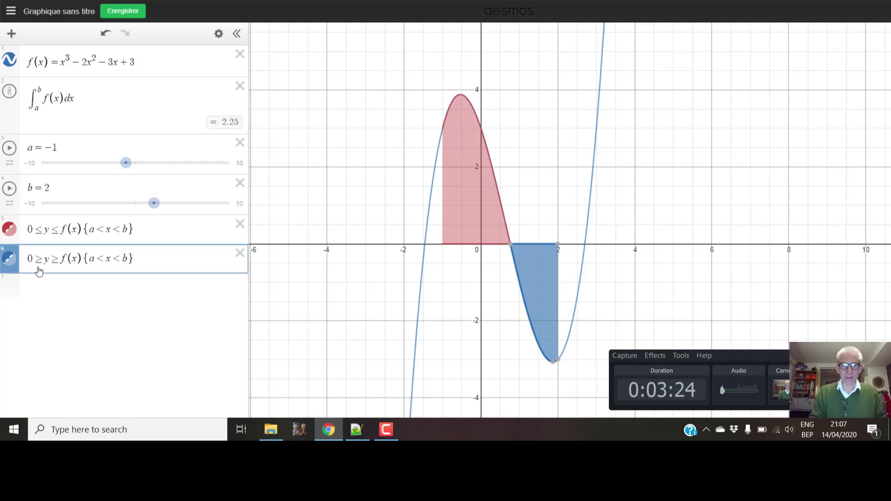
Colour the below-axis shaded region red, then select f(x) to show its key points.
{"action": "left_click", "coordinate": [8, 264]}
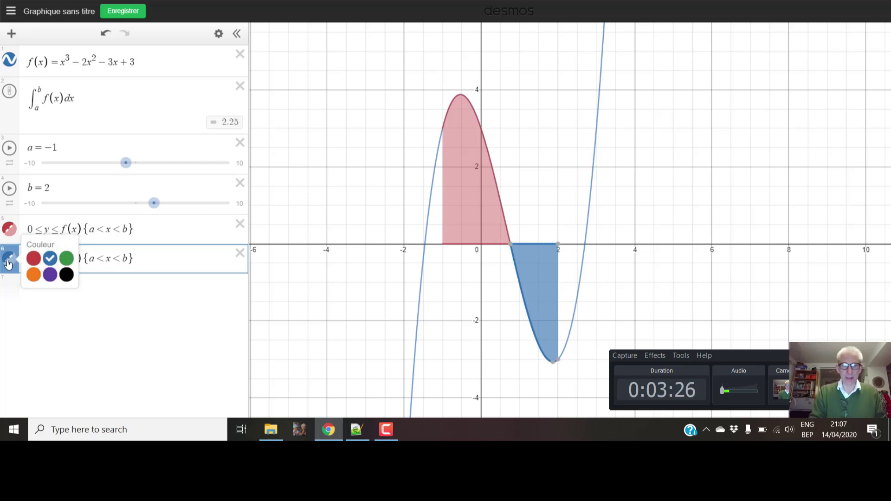
{"action": "left_click", "coordinate": [34, 260]}
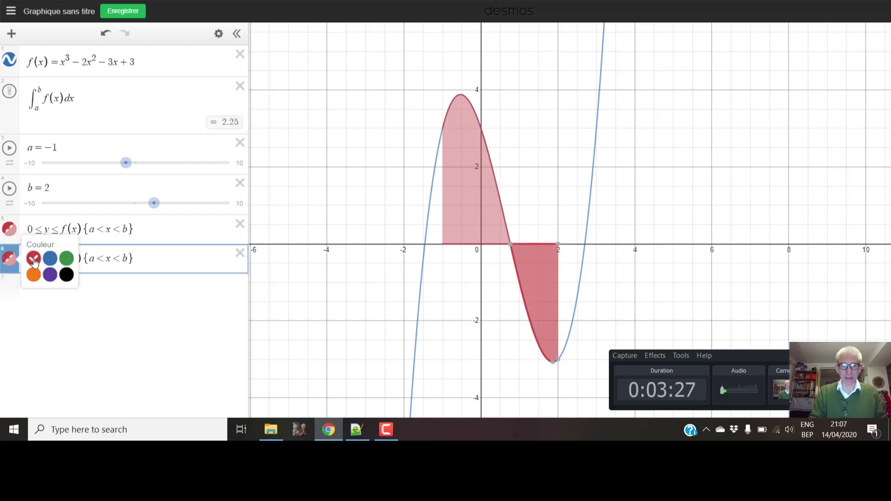
{"action": "left_click", "coordinate": [90, 360]}
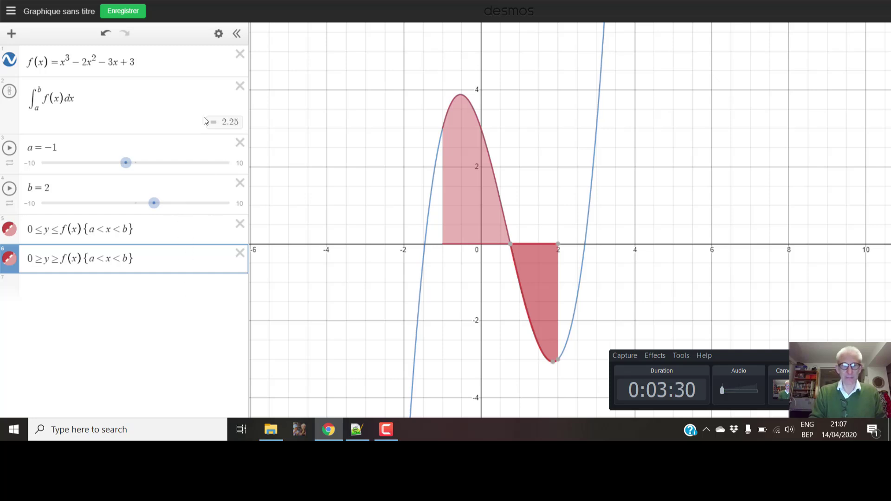
{"action": "left_click", "coordinate": [200, 55]}
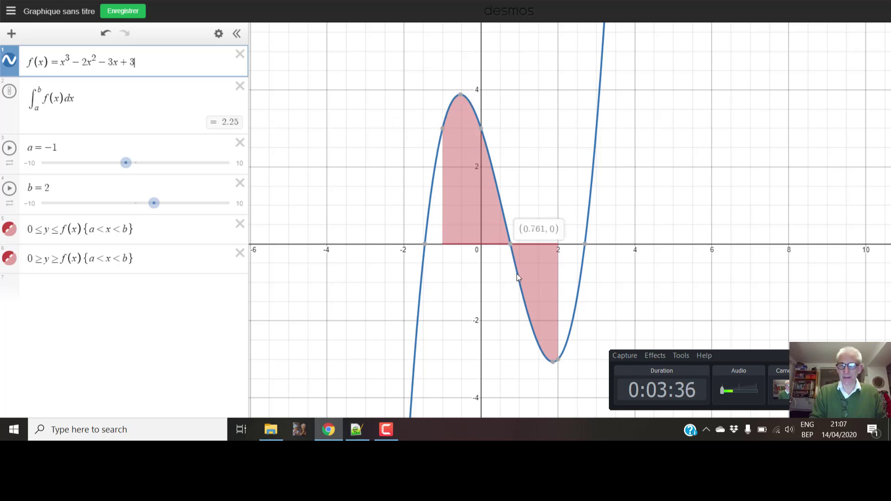
{"action": "mouse_move", "coordinate": [562, 351]}
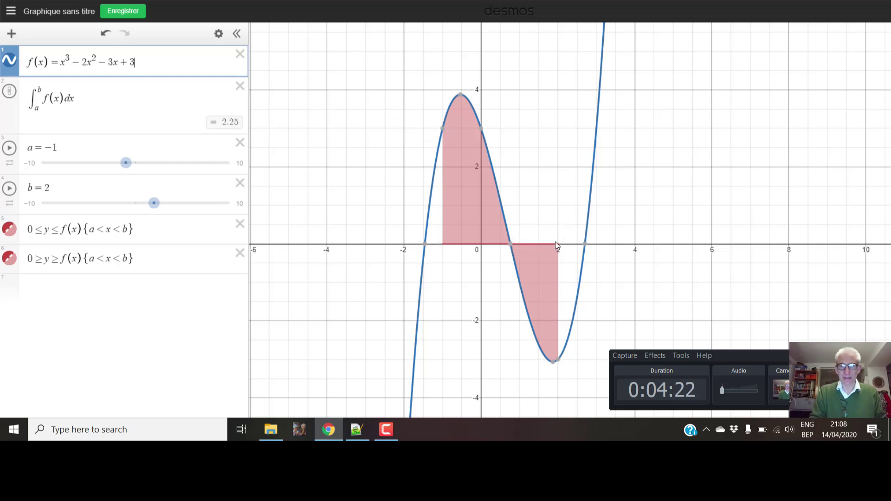
{"action": "mouse_move", "coordinate": [512, 243]}
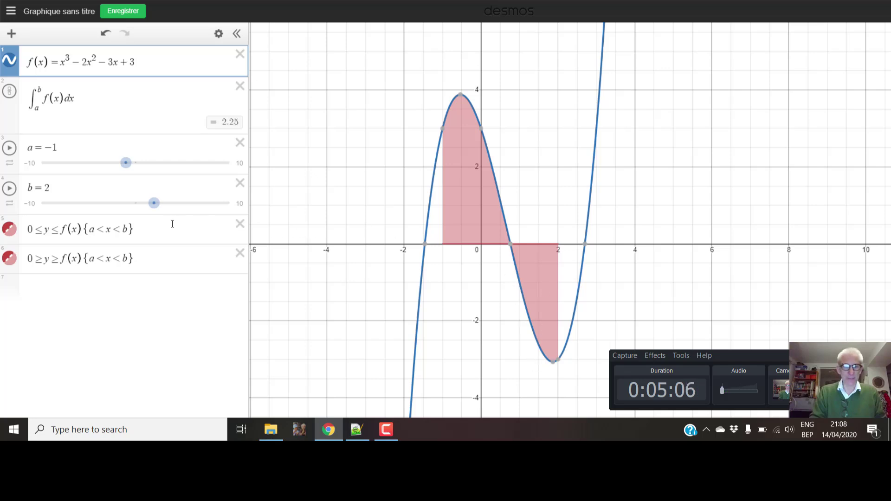
Drag the bounds around, finishing at a = −0.3 and b = 2 (integral −0.318358333333).
{"action": "left_click", "coordinate": [123, 188]}
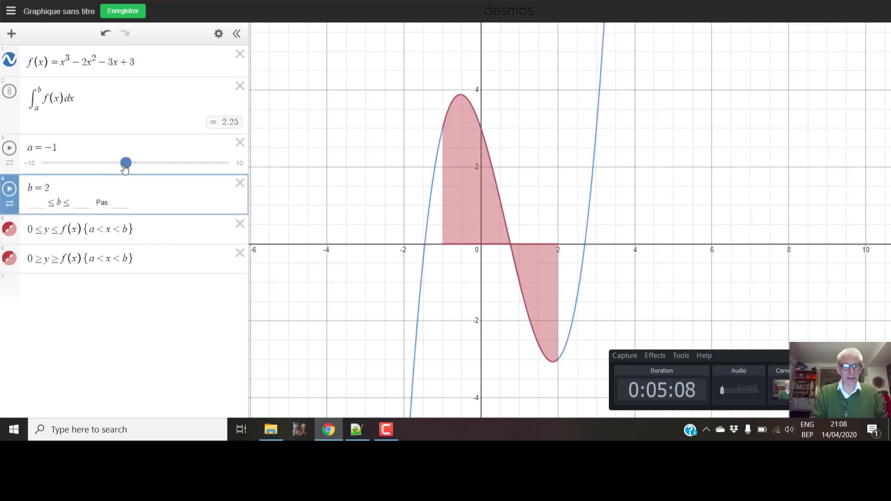
{"action": "left_click_drag", "start_coordinate": [125, 166], "coordinate": [112, 165]}
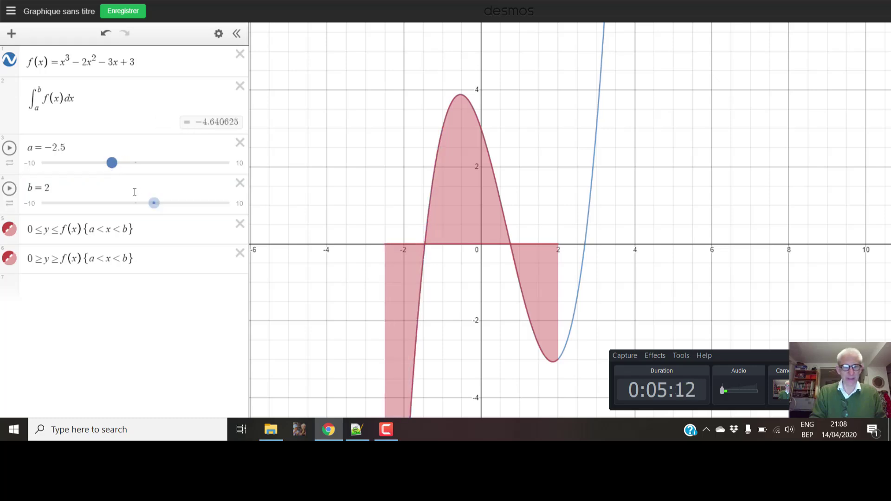
{"action": "left_click_drag", "start_coordinate": [155, 202], "coordinate": [167, 206]}
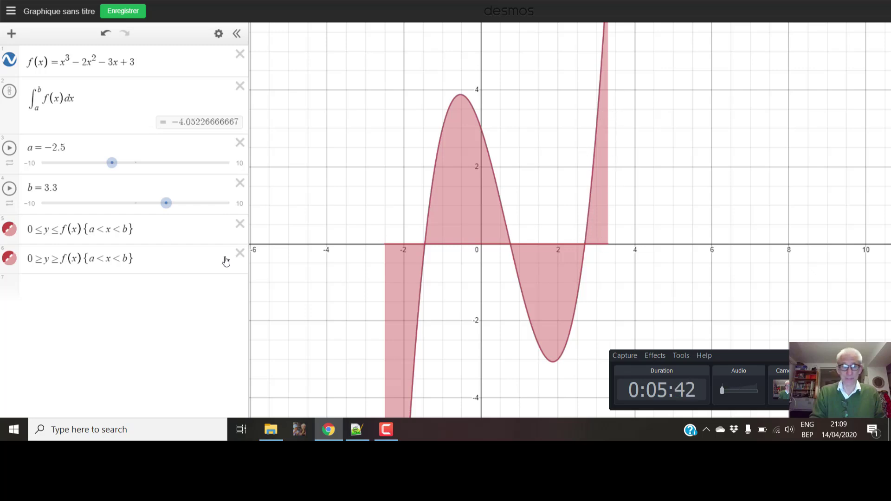
{"action": "left_click_drag", "start_coordinate": [112, 163], "coordinate": [135, 166]}
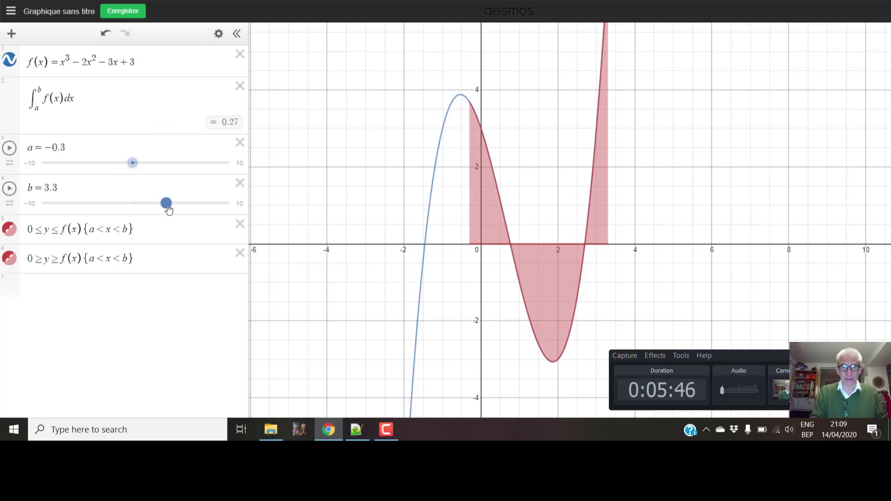
{"action": "left_click_drag", "start_coordinate": [168, 208], "coordinate": [154, 207]}
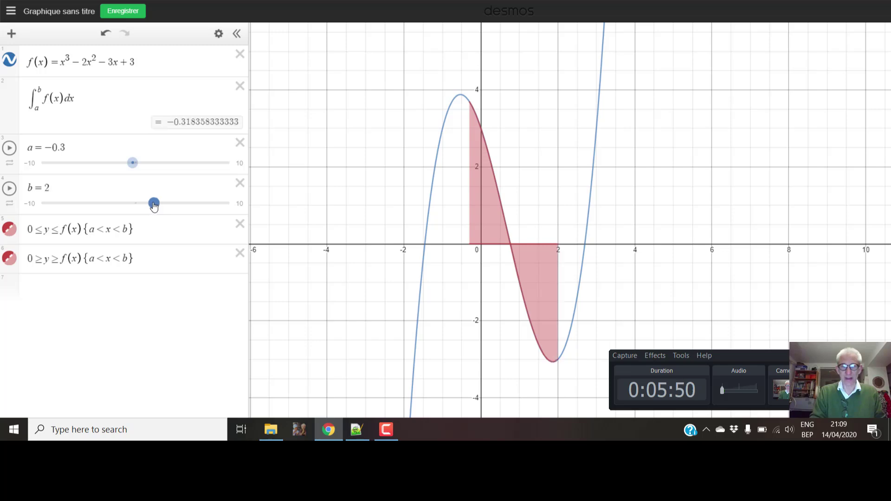